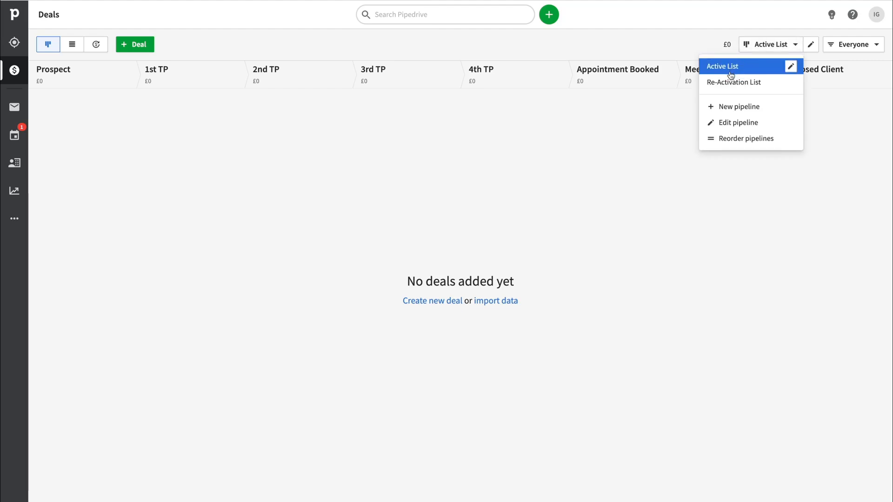
Add a deal titled "AgenciFlow deal" for the organization AgenciFlow, with its contact person, in the Active List pipeline's Prospect stage.
click(283, 202)
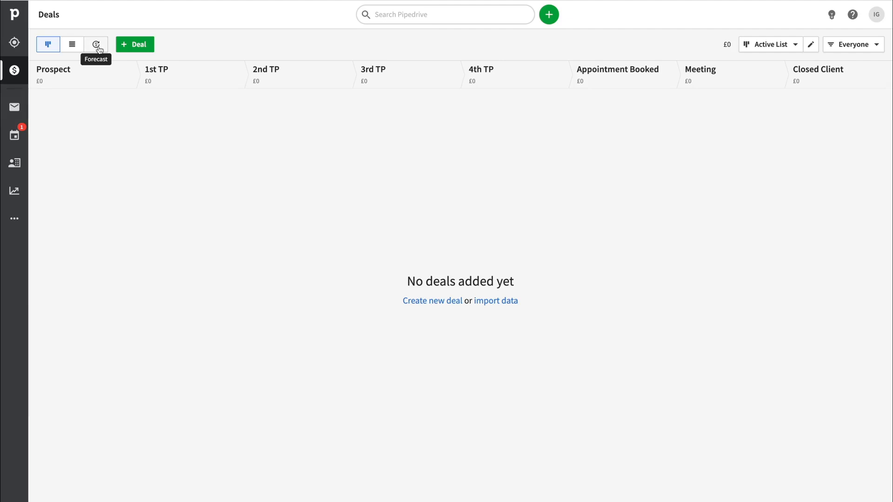
click(142, 48)
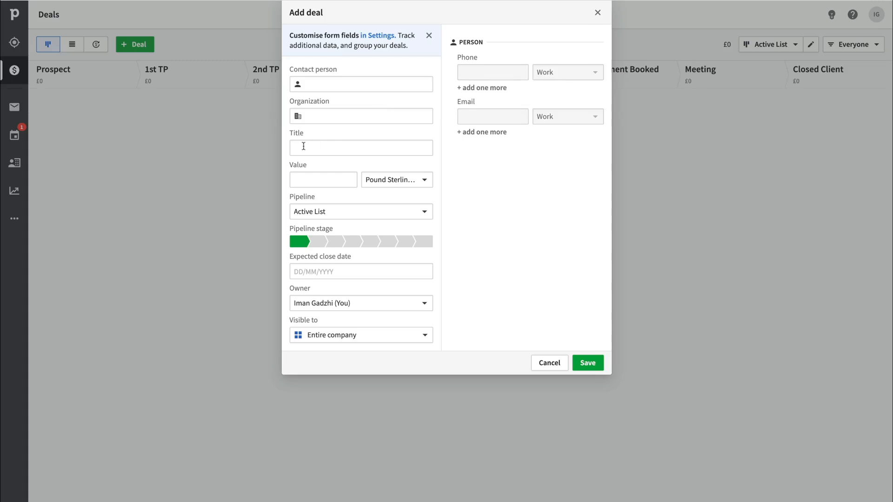
click(321, 182)
click(392, 202)
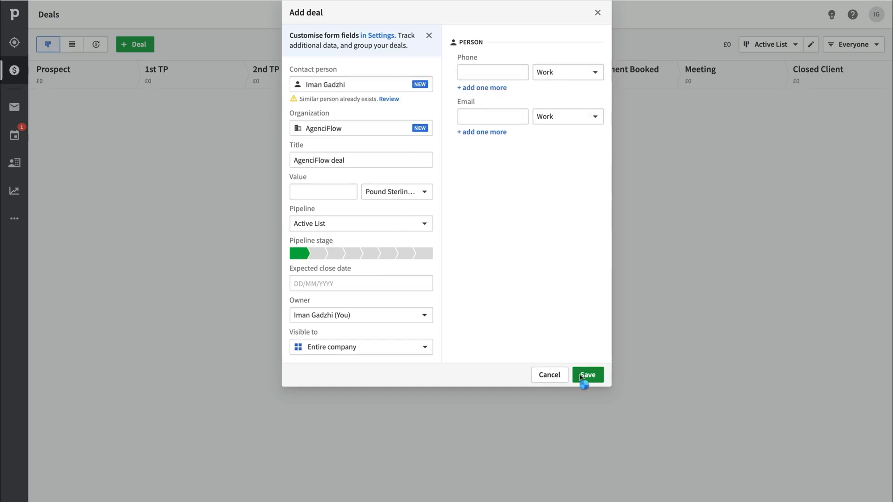
click(585, 377)
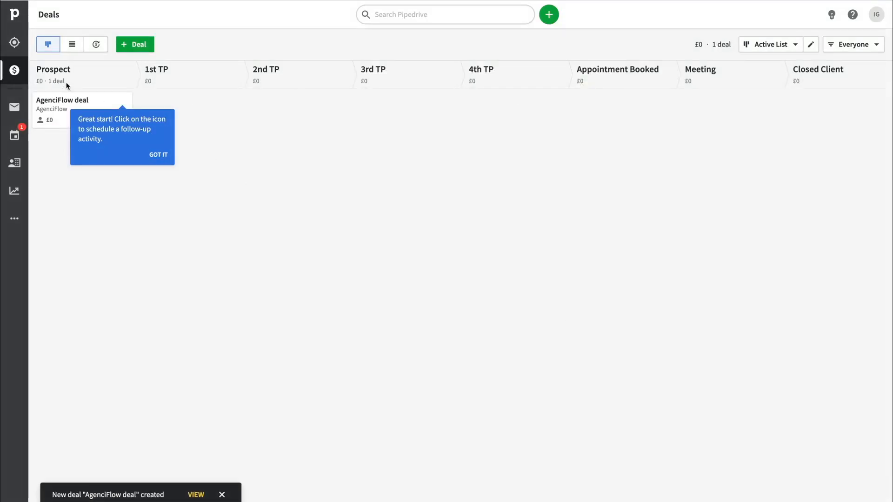
Open the AgenciFlow deal and examine its organization, person, overview and email sections and the note editor.
drag(77, 99, 104, 102)
click(98, 103)
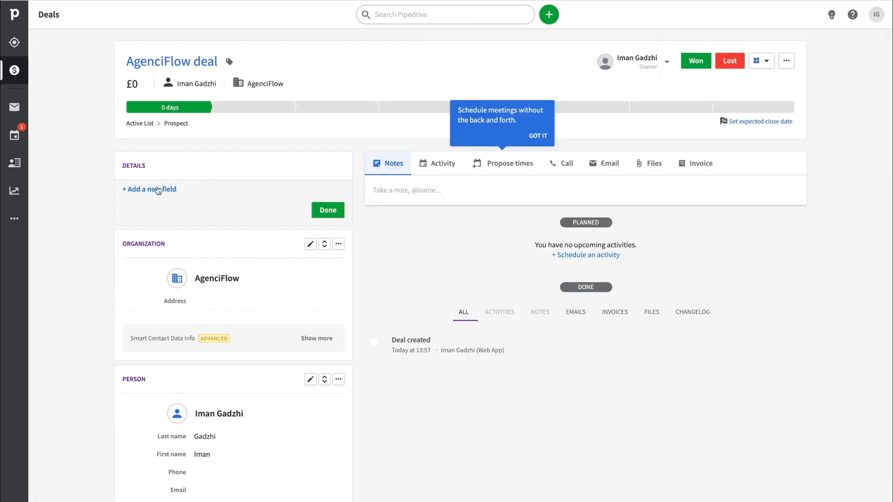
scroll(219, 323, down, 3)
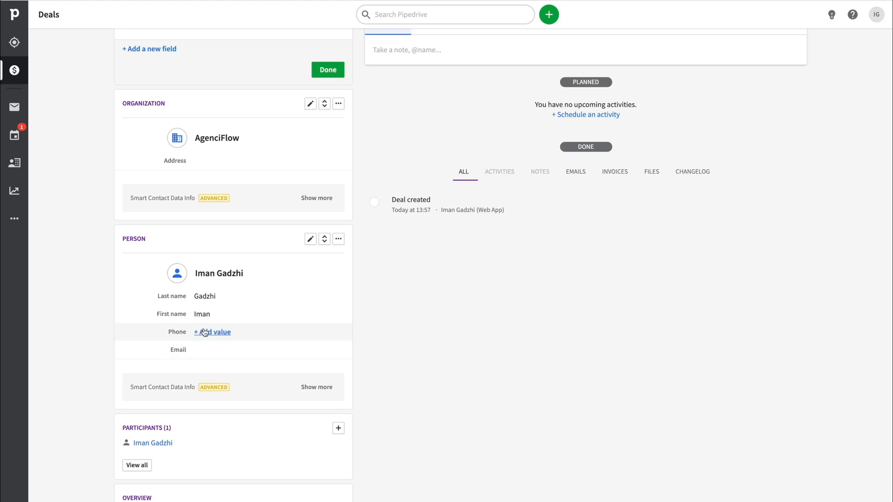
scroll(215, 365, down, 4)
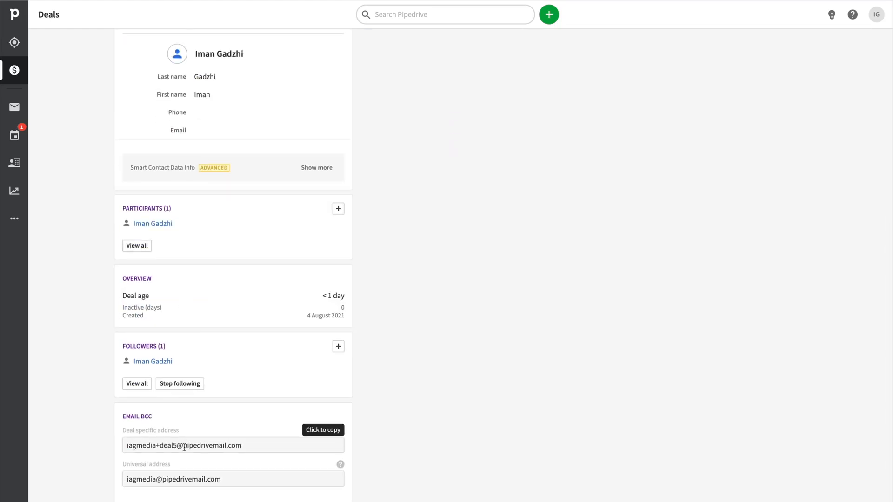
scroll(418, 184, up, 8)
click(410, 191)
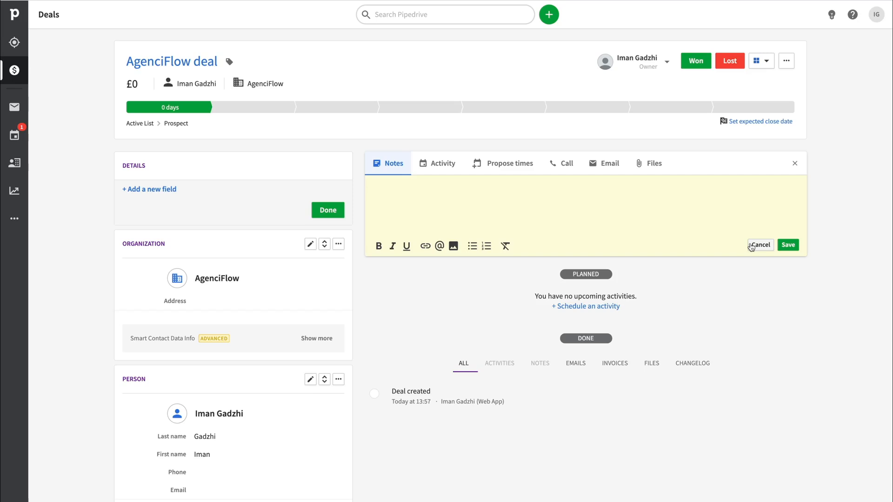
click(760, 245)
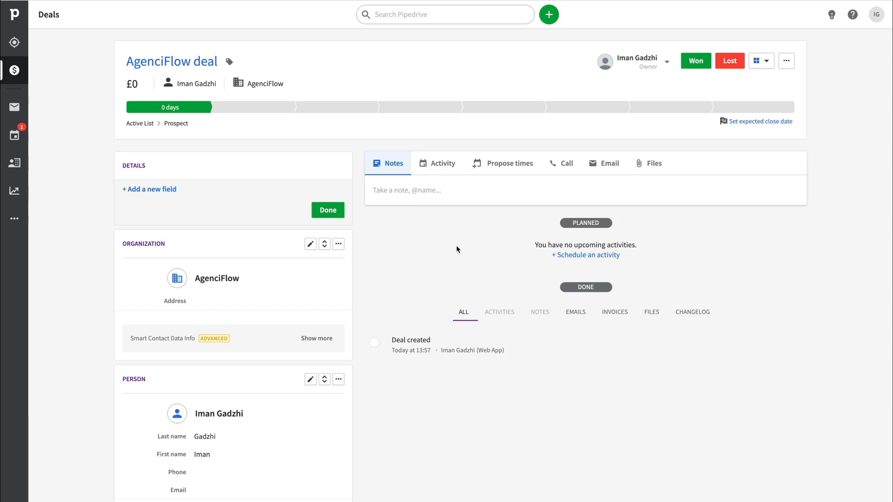
Add a task activity named "Email 1" dated 4 Aug 2021 to the deal and mark it as done.
click(437, 163)
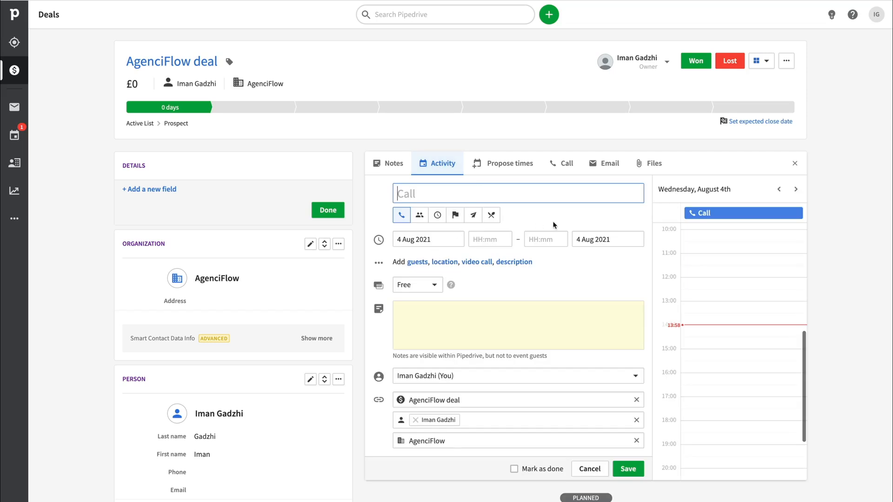
click(438, 217)
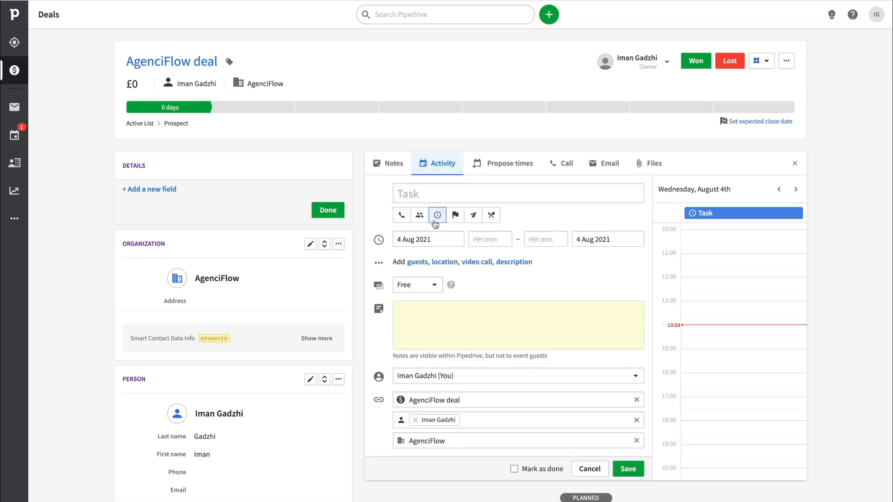
click(428, 195)
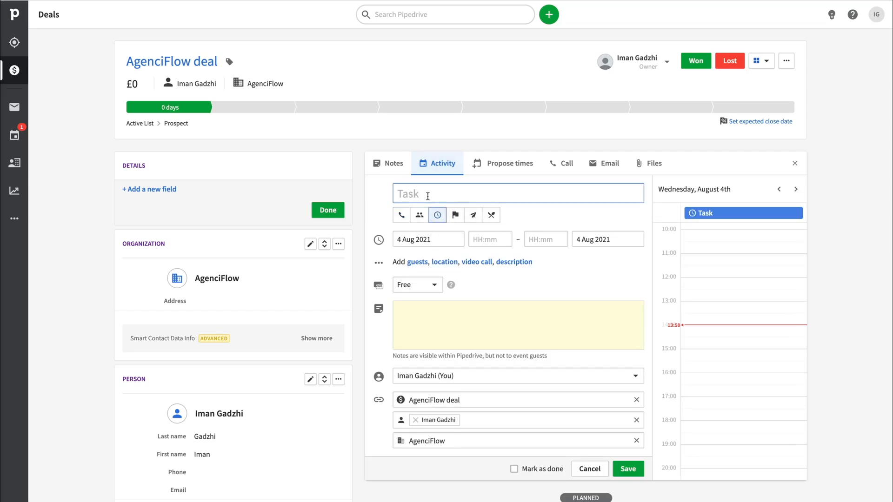
text(Email 1)
scroll(476, 339, down, 1)
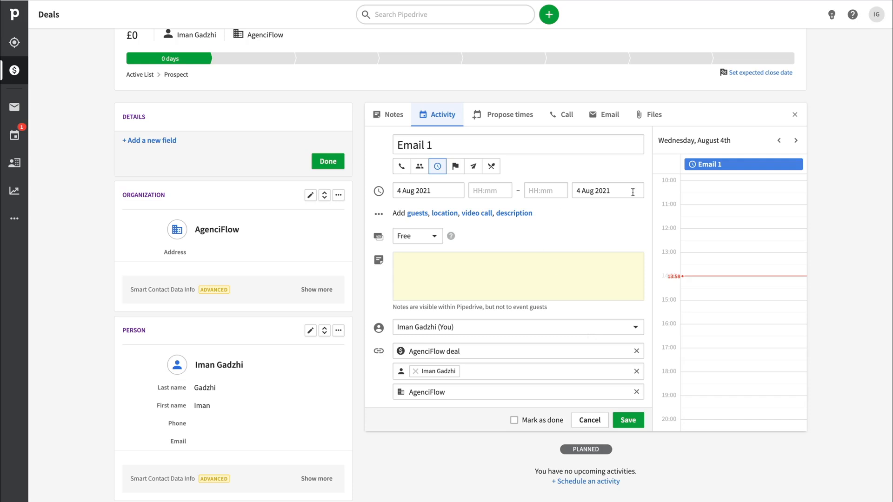
click(529, 119)
click(629, 419)
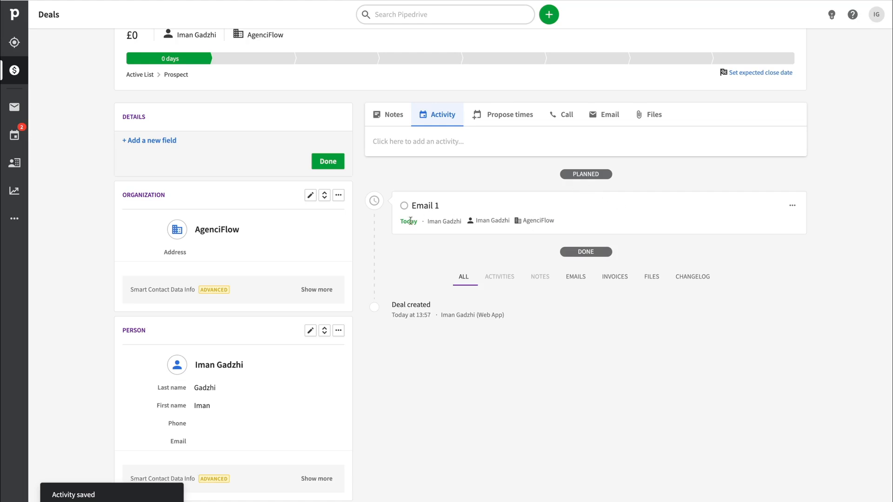
click(405, 206)
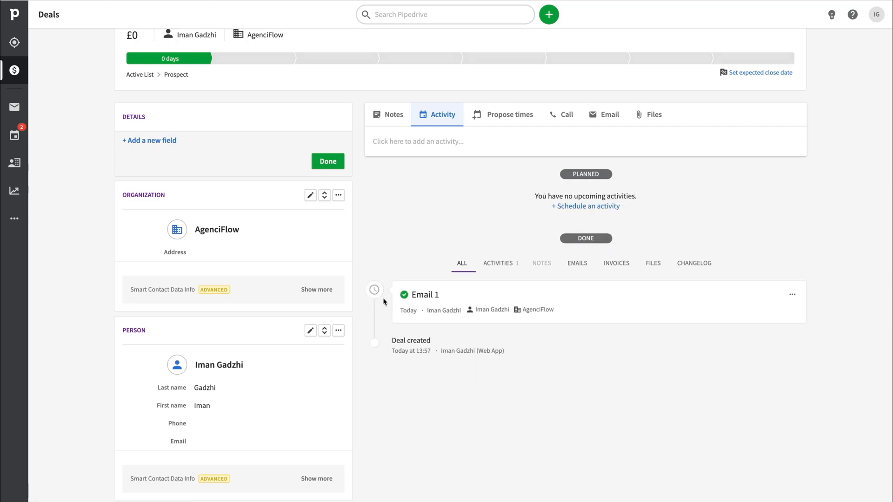
Examine the deal's note and activity forms and its history of completed activities without adding an entry.
click(408, 143)
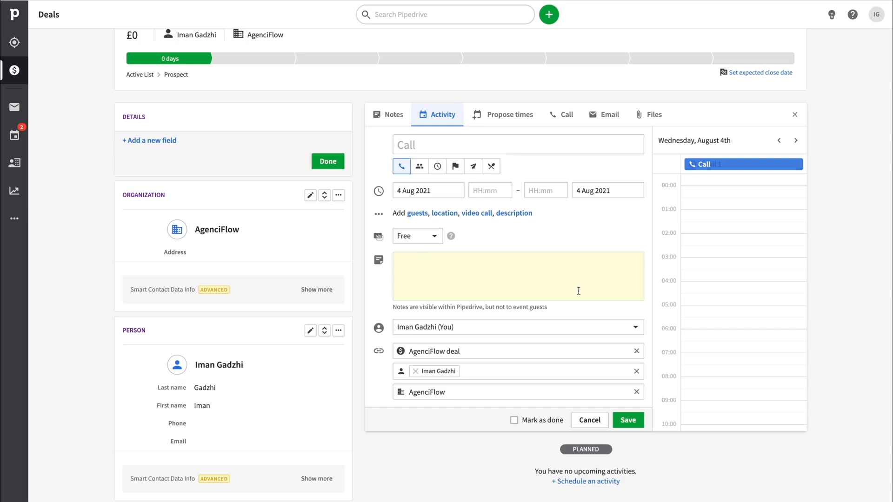
click(584, 421)
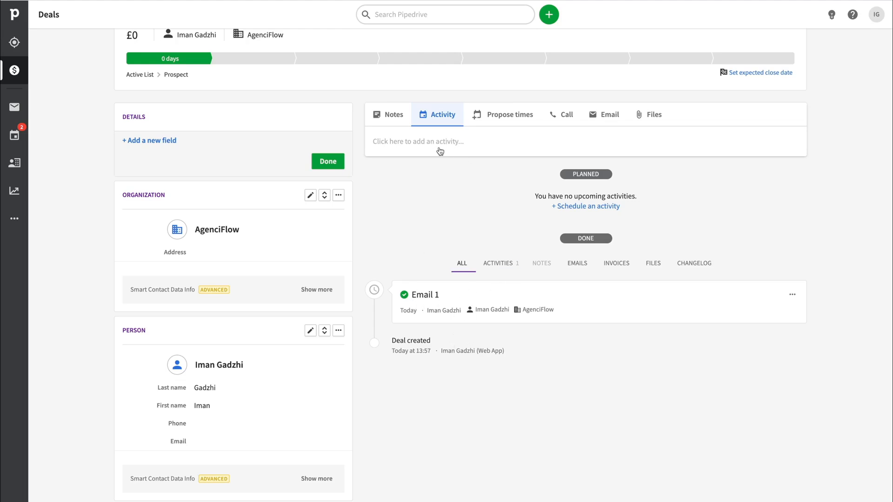
click(388, 115)
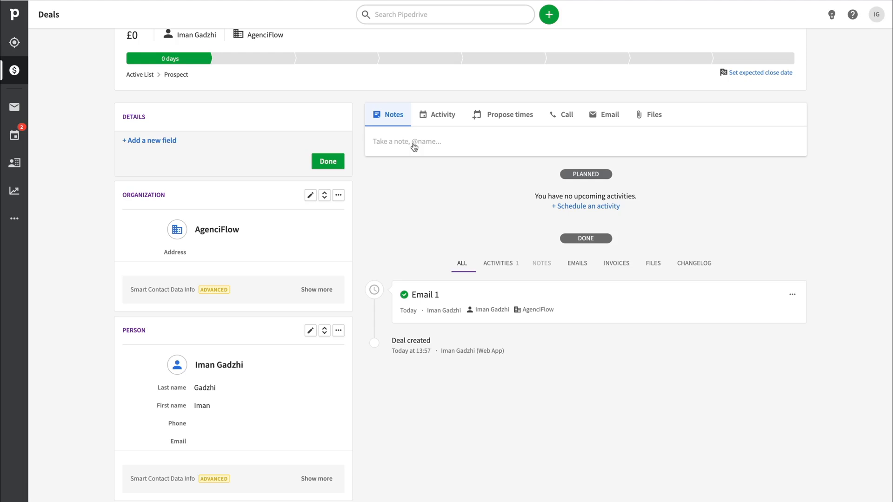
click(425, 117)
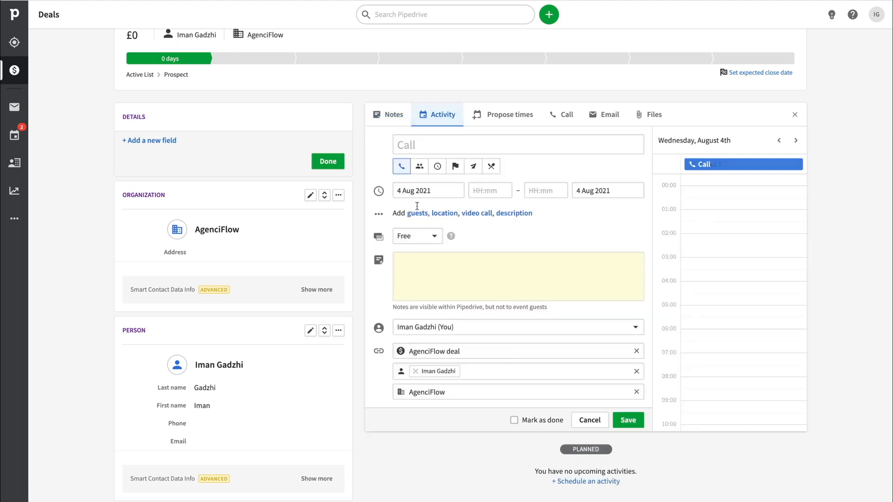
click(390, 116)
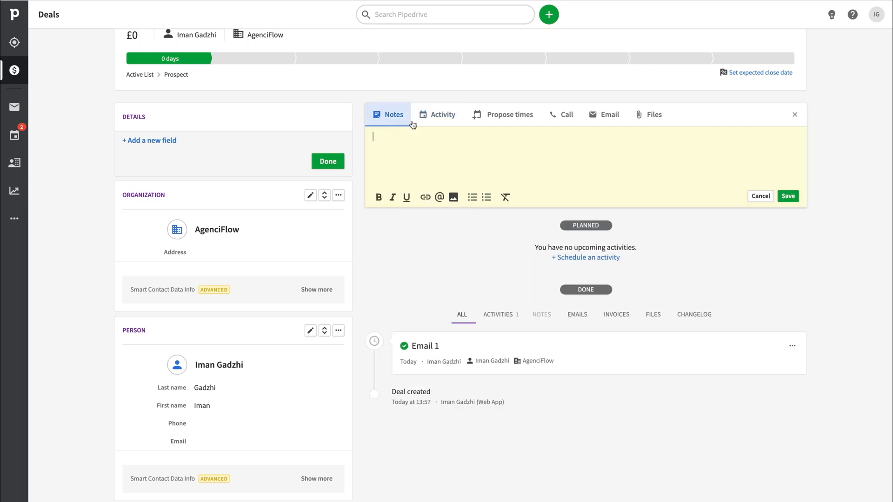
click(448, 114)
scroll(462, 291, down, 5)
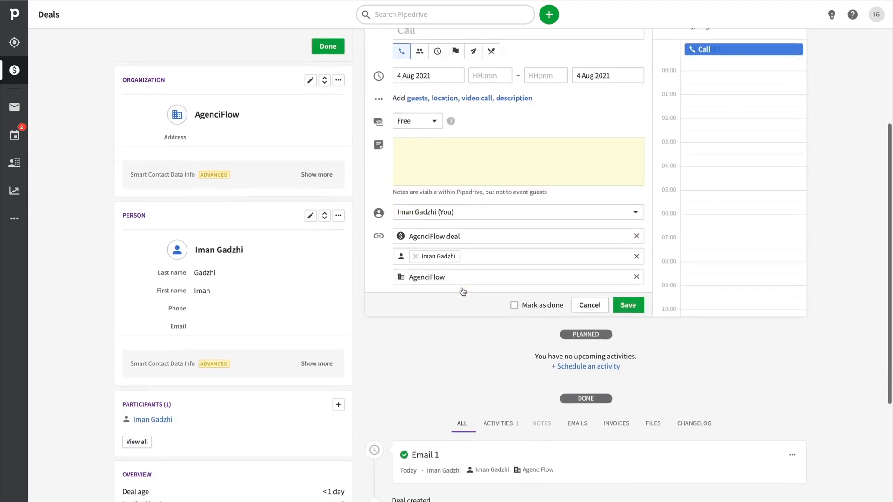
scroll(407, 284, down, 3)
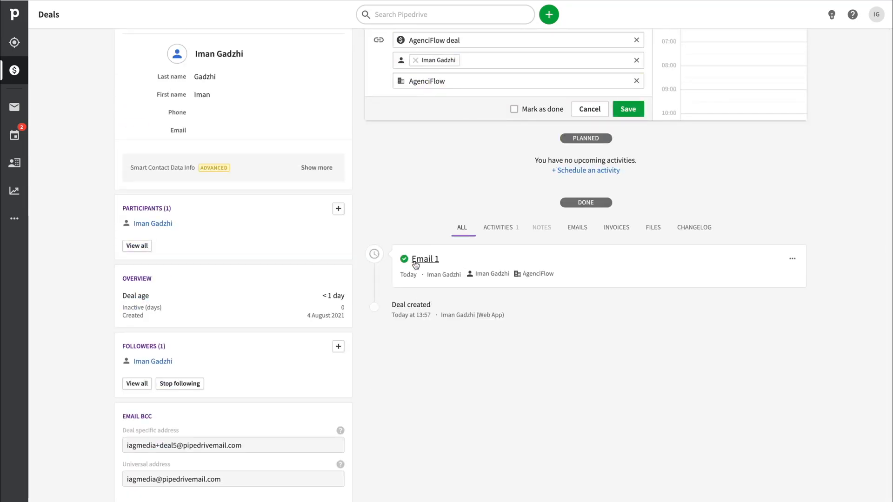
scroll(426, 206, up, 9)
click(390, 163)
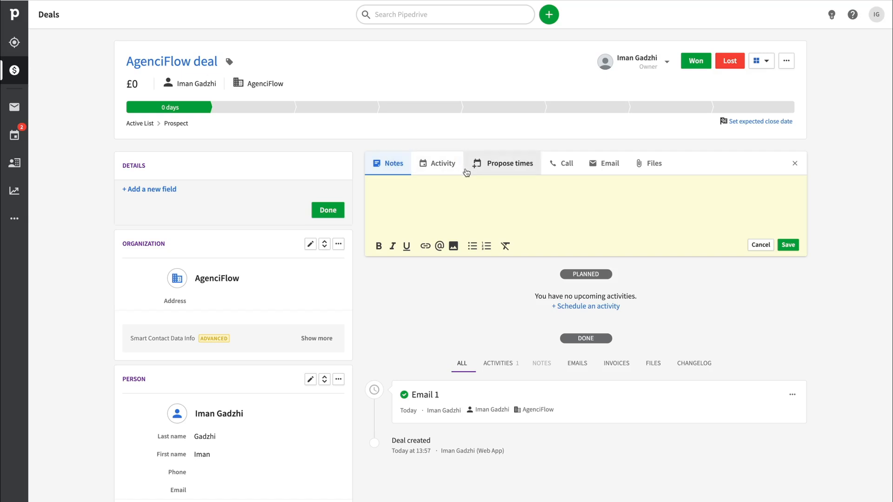
click(765, 242)
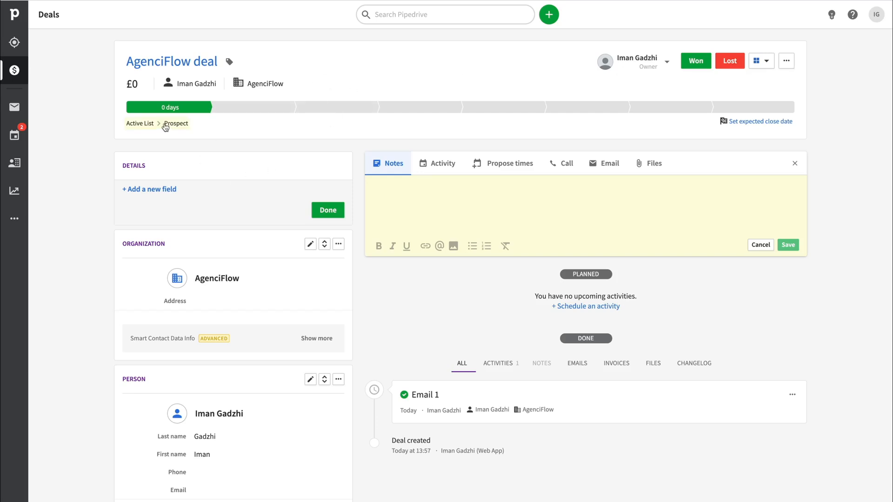
Move the AgenciFlow deal from Prospect to the 1st TP stage of the Active List pipeline.
click(164, 124)
click(156, 190)
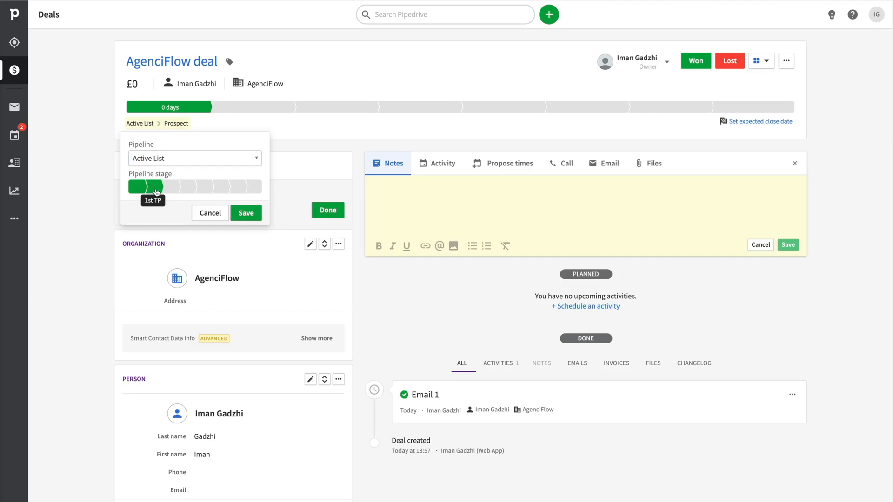
click(246, 213)
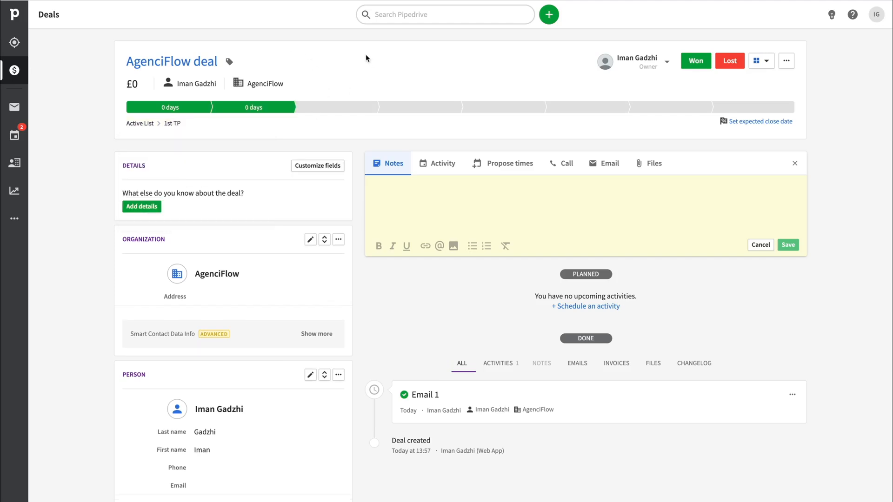
click(160, 124)
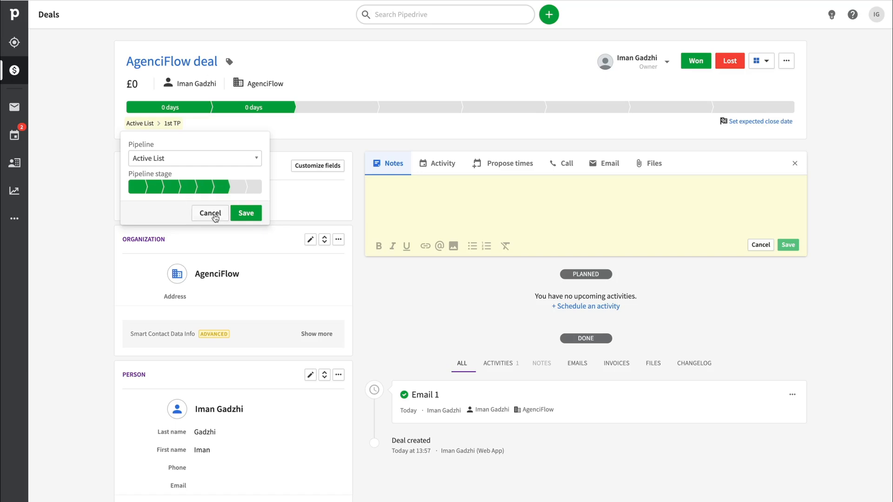
click(210, 214)
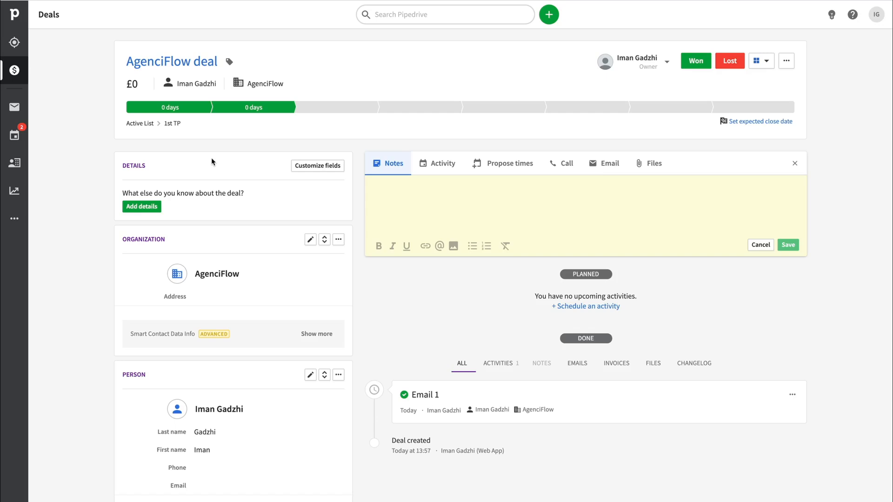
Transfer the AgenciFlow deal to the Time-Out stage of the Re-Activation List pipeline.
click(175, 127)
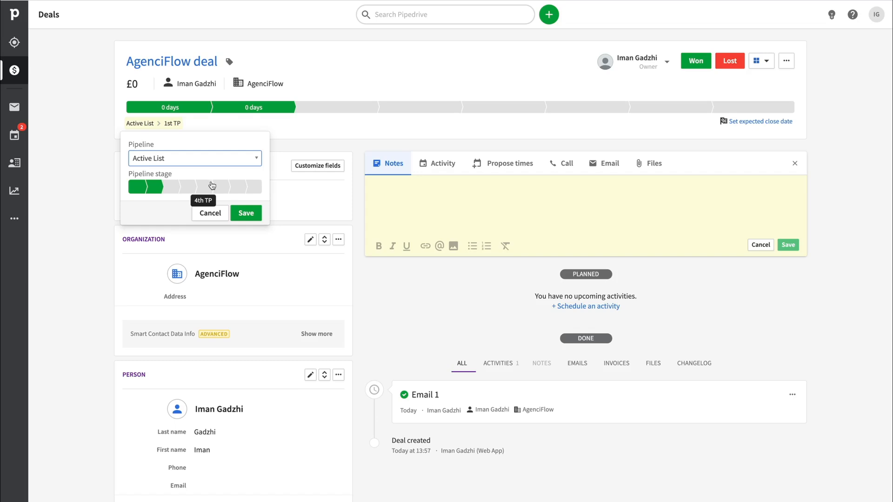
click(186, 163)
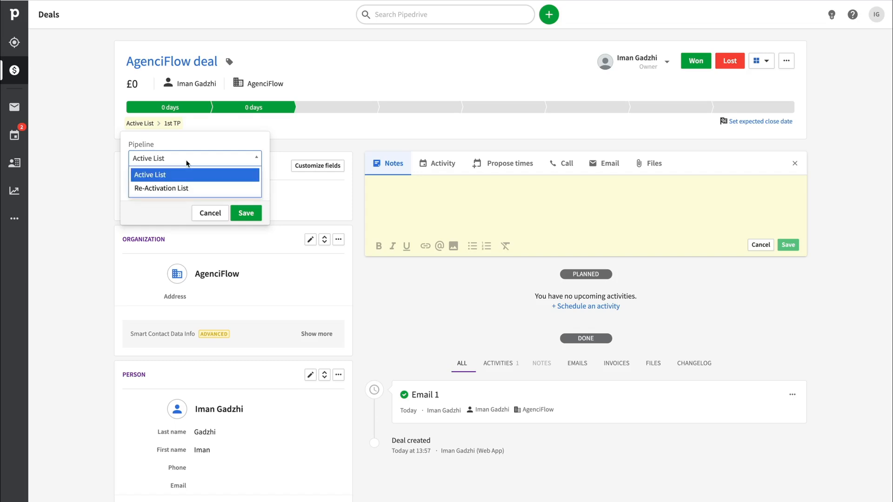
click(184, 189)
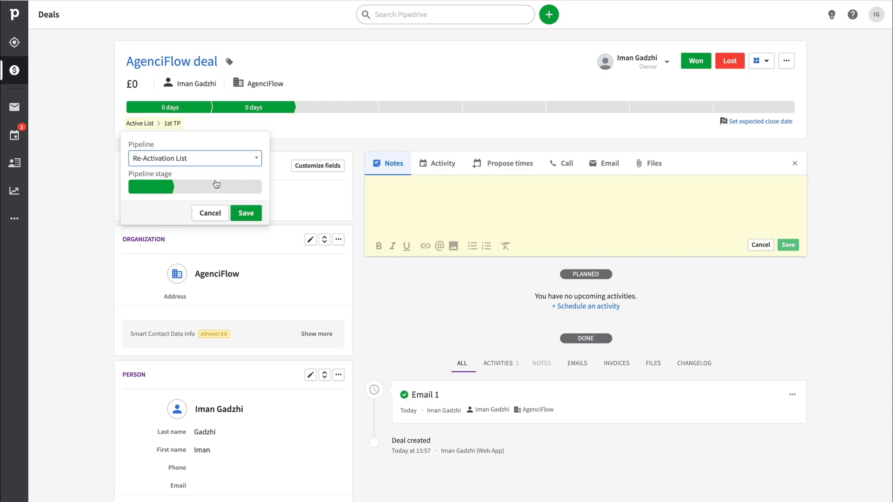
click(244, 215)
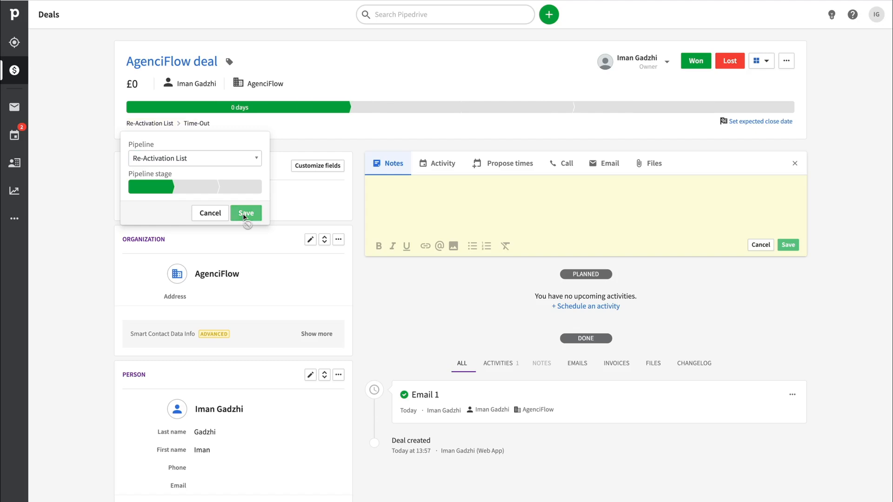
Show the Re-Activation List pipeline on the deals board and open the AgenciFlow deal from its Time-Out stage.
click(16, 79)
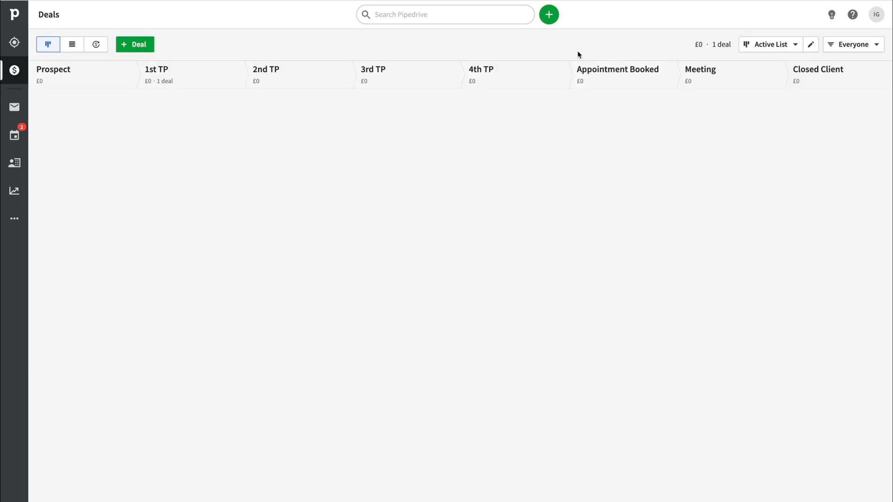
click(786, 43)
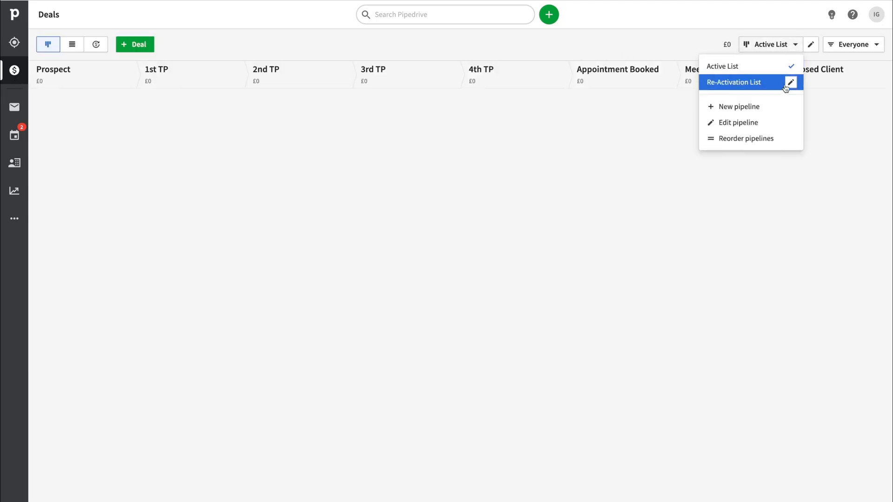
click(743, 80)
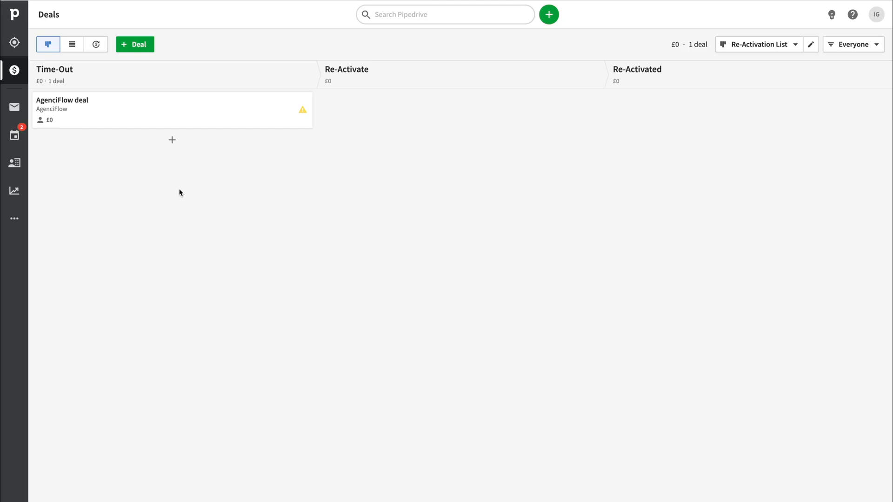
click(208, 99)
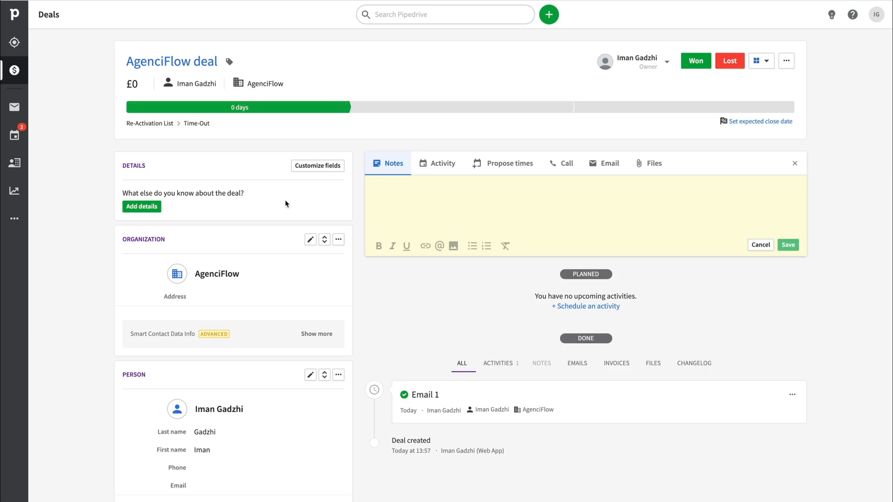
Examine the new-activity form on the AgenciFlow deal without adding an entry.
scroll(567, 260, down, 8)
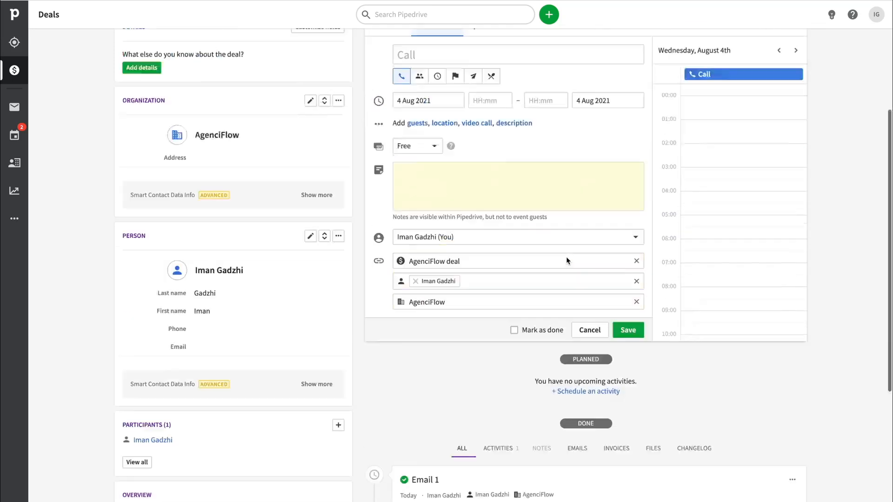
scroll(493, 307, up, 5)
scroll(492, 299, up, 3)
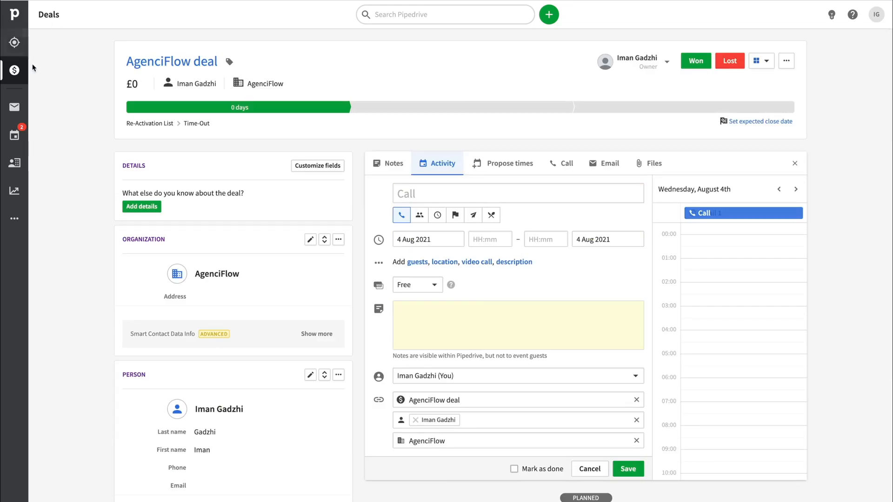
Return to the deals board and switch it from the Re-Activation List to the Active List pipeline.
click(15, 70)
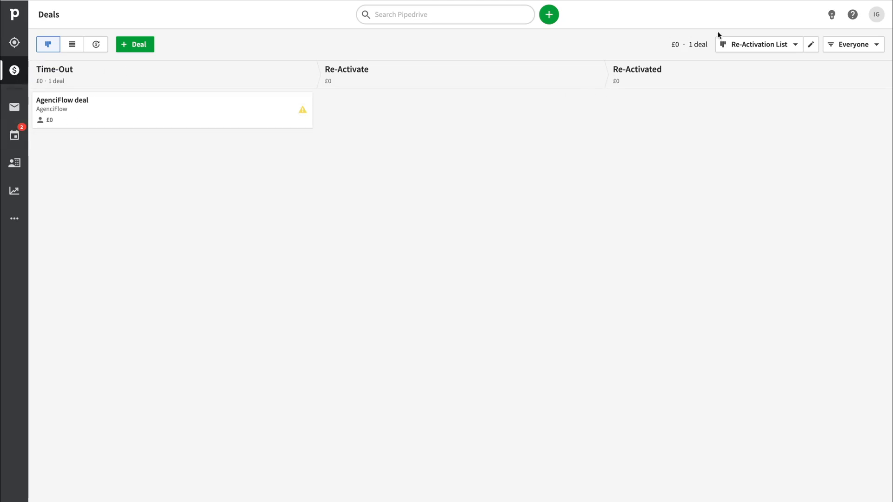
click(730, 45)
click(723, 66)
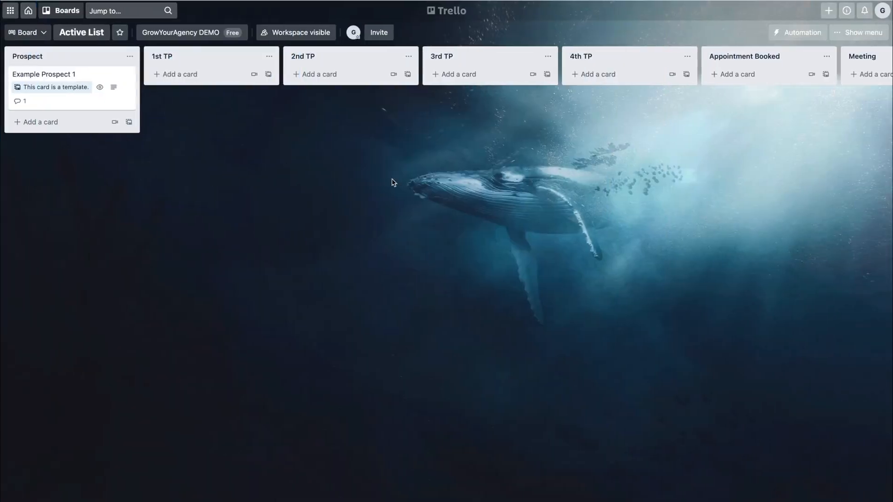
On Trello's Active List board, create a card in the Prospect list from the Example Prospect 1 template, keeping its title.
click(56, 11)
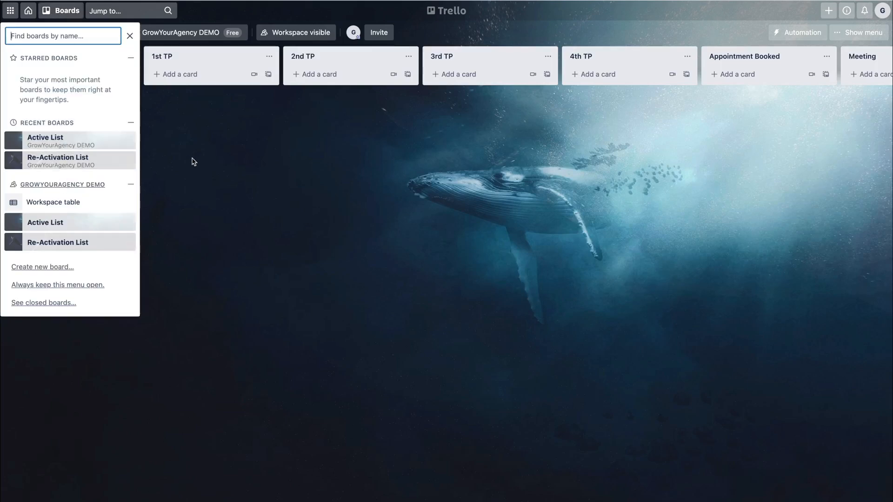
click(77, 148)
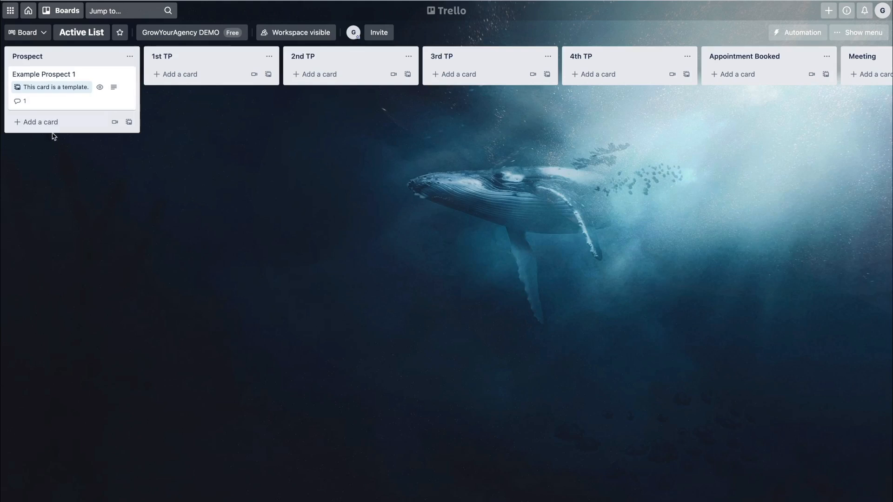
click(129, 128)
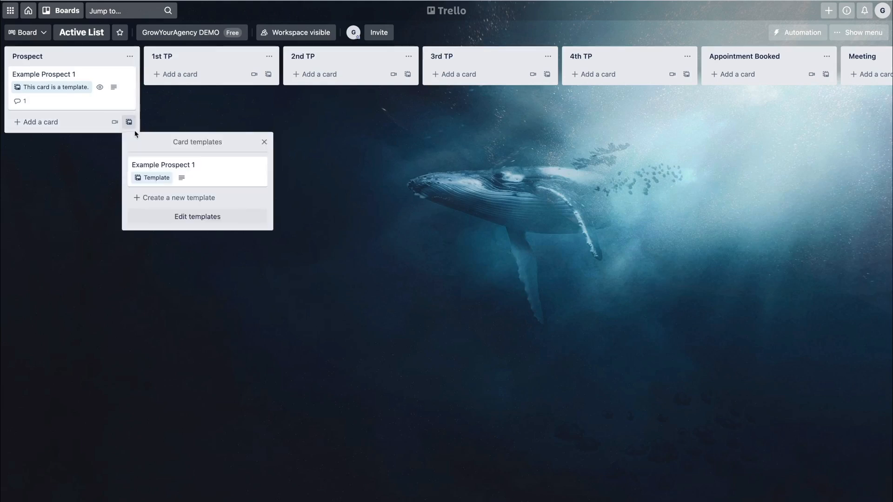
click(175, 169)
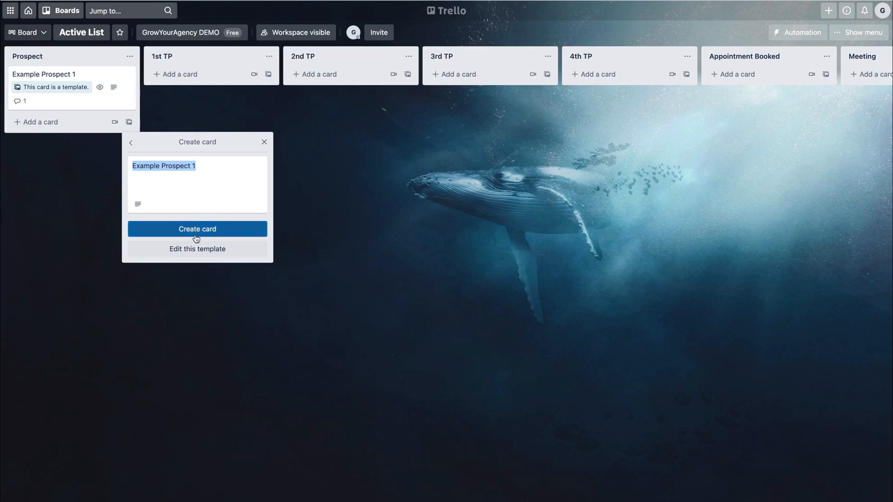
click(195, 231)
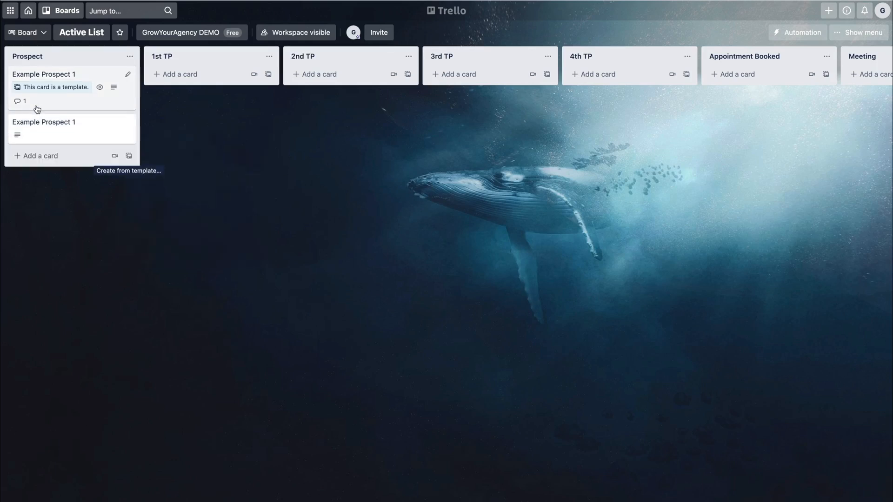
Review the template card, and check the contact fields in the new Example Prospect 1 card's description without changing its text.
click(72, 103)
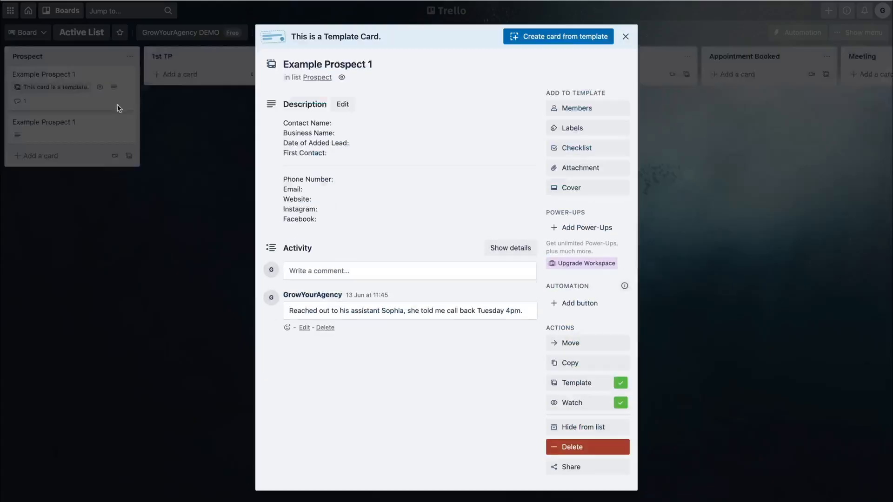
click(165, 194)
click(54, 133)
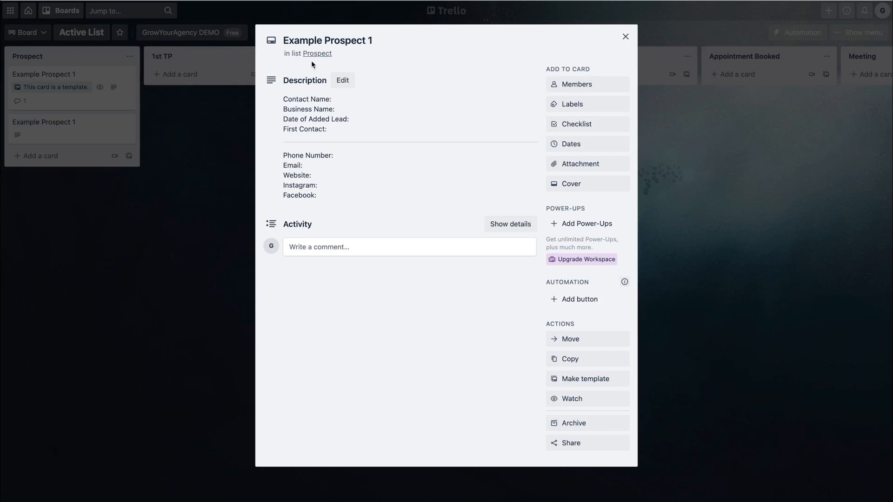
click(333, 42)
click(332, 116)
key(ctrl+a)
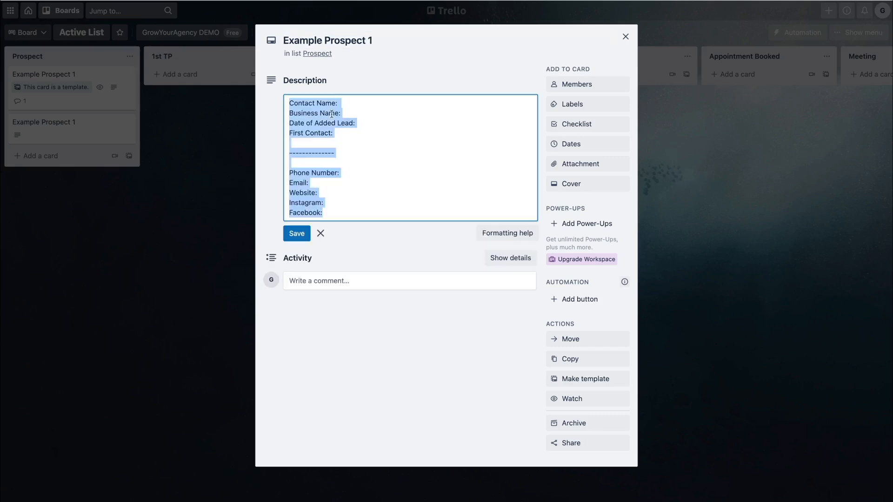
click(393, 131)
drag(391, 105, 414, 280)
click(368, 200)
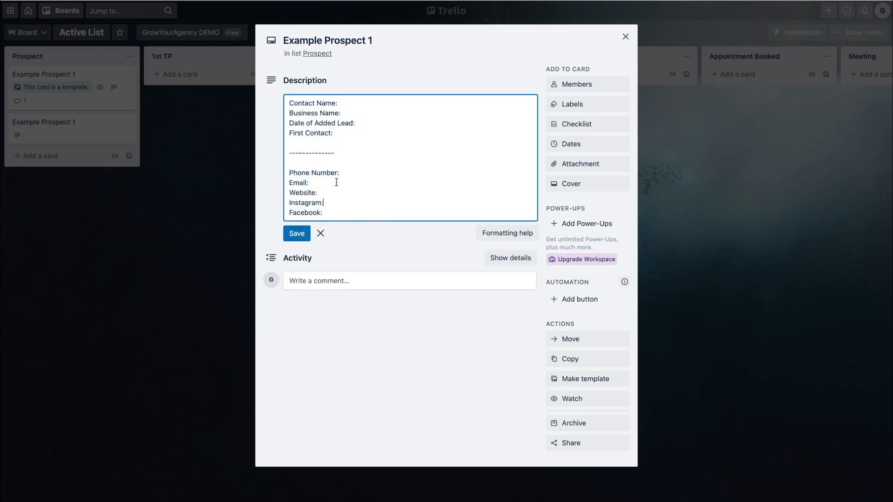
click(293, 238)
click(102, 195)
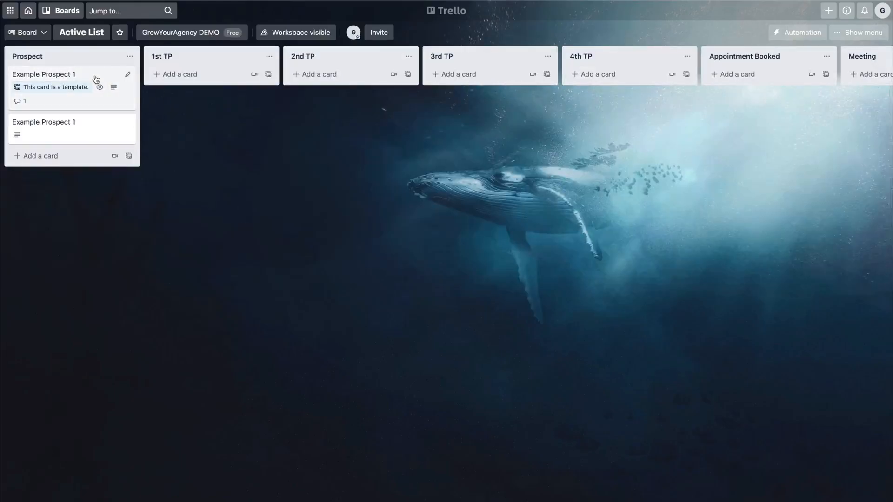
Move the new Example Prospect 1 card from Prospect to Appointment Booked and back to the 1st TP list.
drag(46, 136, 747, 98)
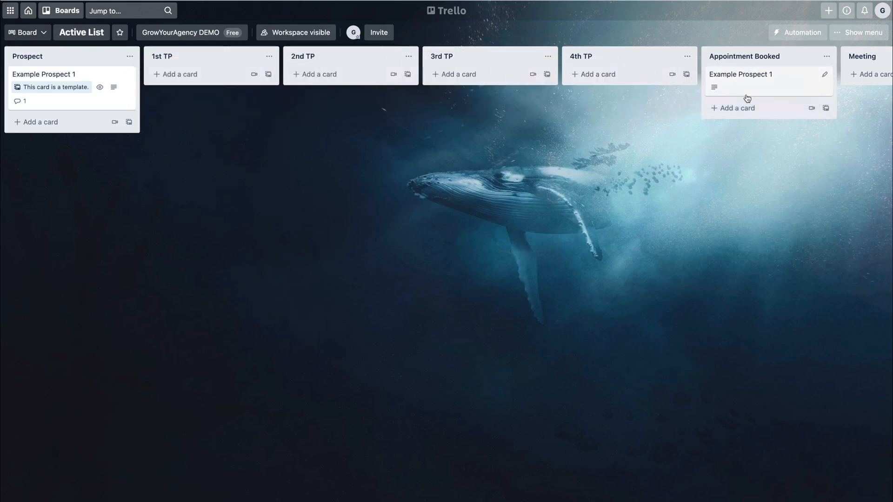
scroll(747, 98, right, 5)
drag(520, 88, 169, 96)
Open the Example Prospect 1 card in 1st TP and move it to the suggested Appointment Booked list.
click(170, 93)
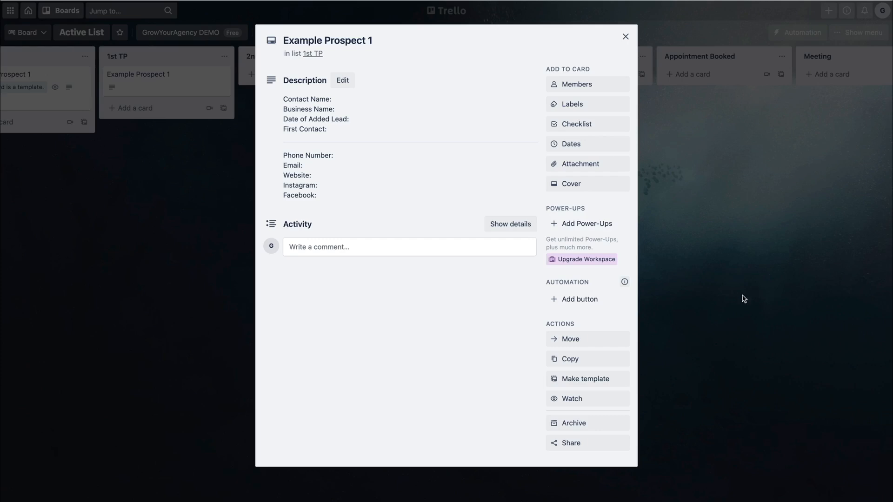
click(608, 342)
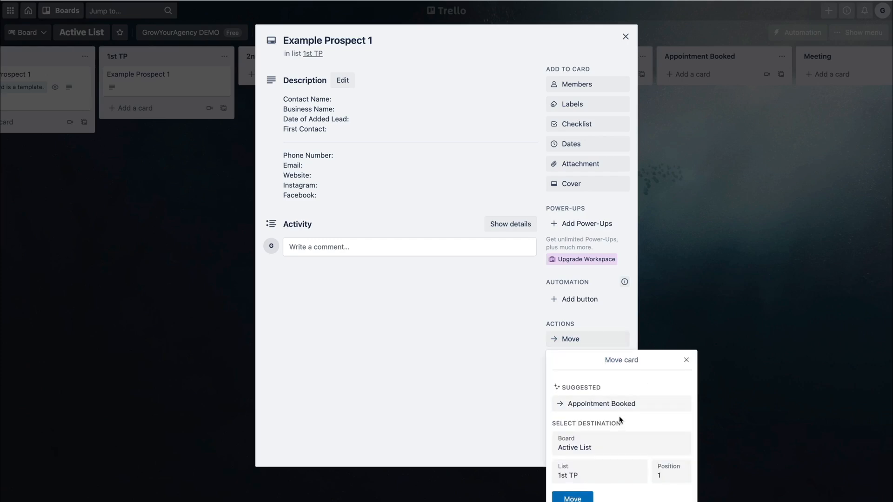
click(605, 403)
Transfer the Example Prospect 1 card to the To Do list of the Re-Activation List board.
click(571, 339)
click(577, 447)
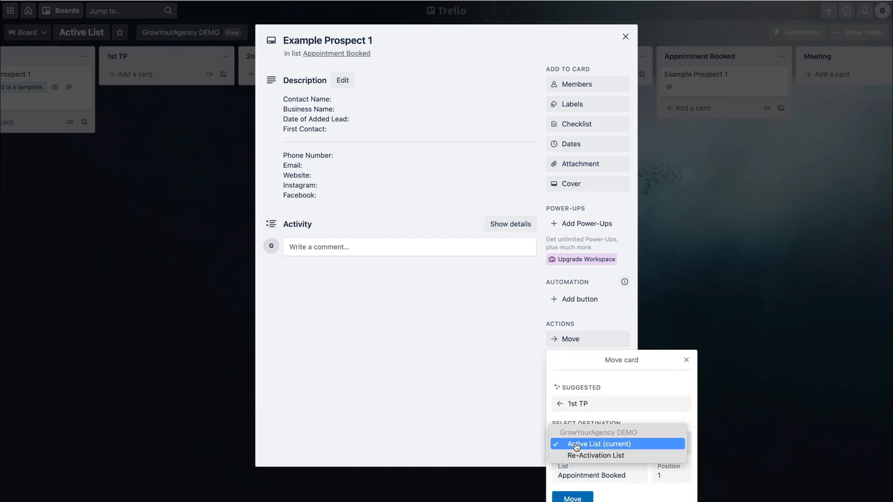
click(602, 456)
click(593, 471)
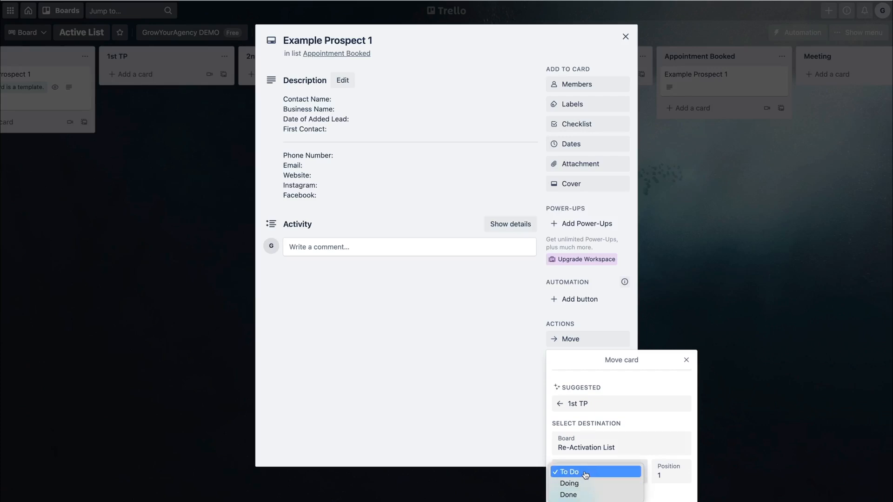
click(586, 472)
click(568, 494)
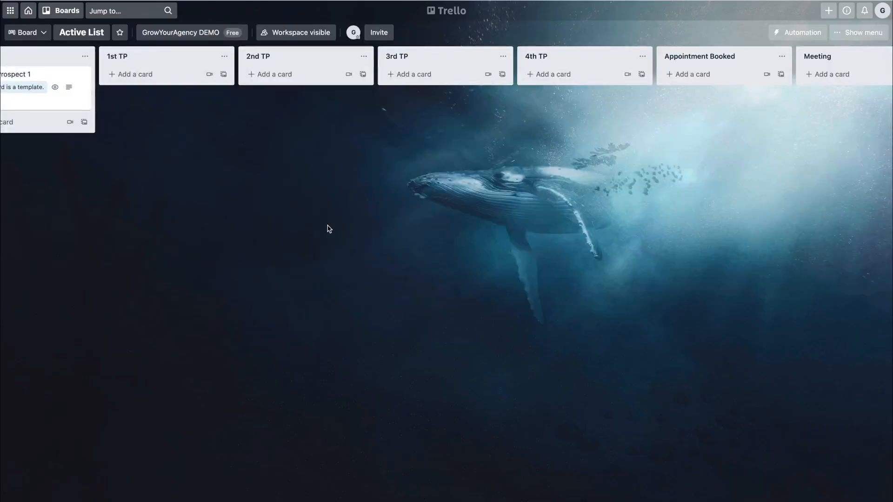
Open the Re-Activation List board and move the Example Prospect 1 card from To Do to Doing.
scroll(330, 229, left, 1)
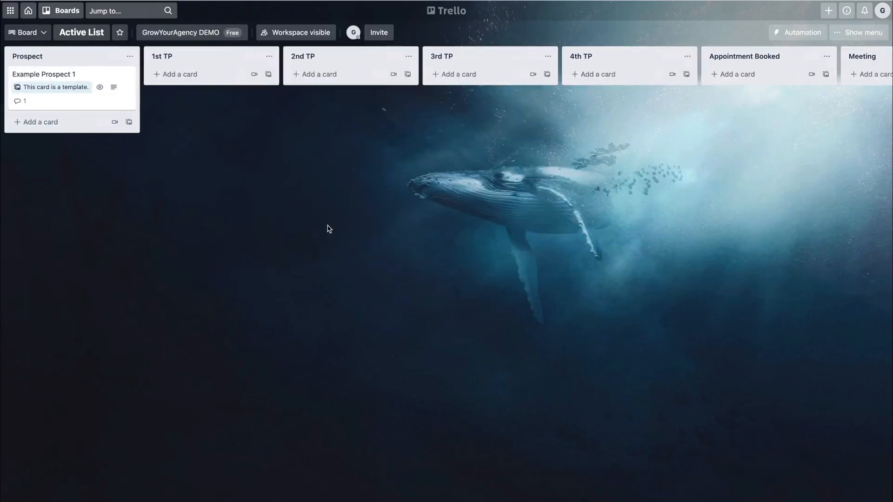
click(77, 16)
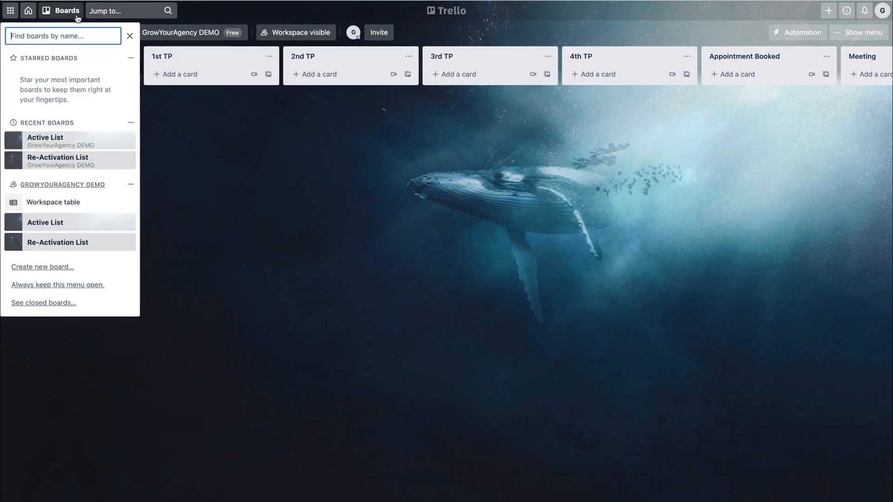
click(81, 240)
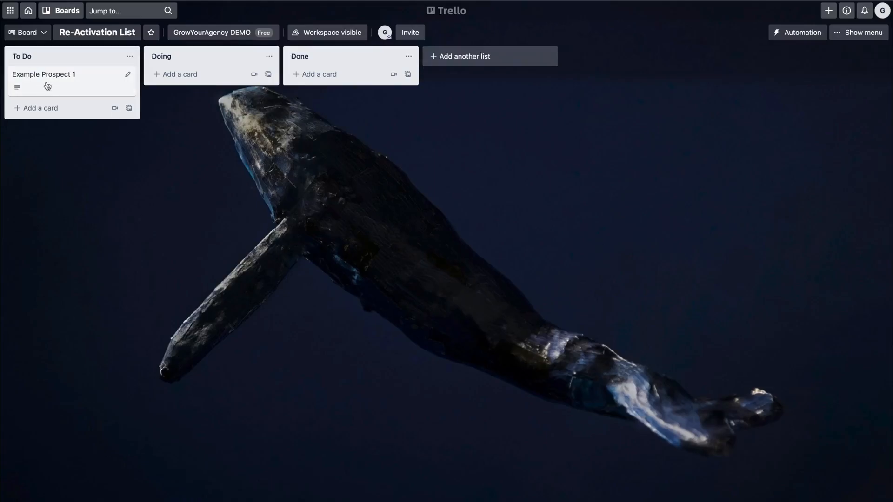
drag(48, 87, 50, 85)
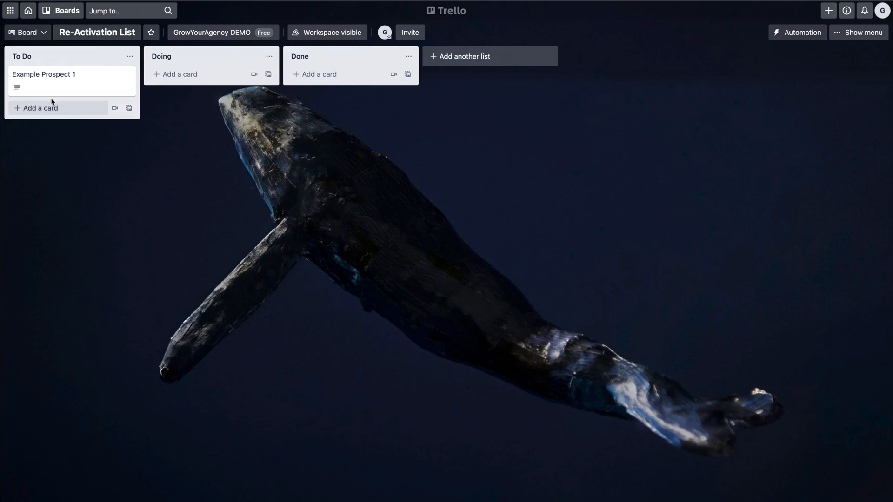
drag(54, 91, 186, 88)
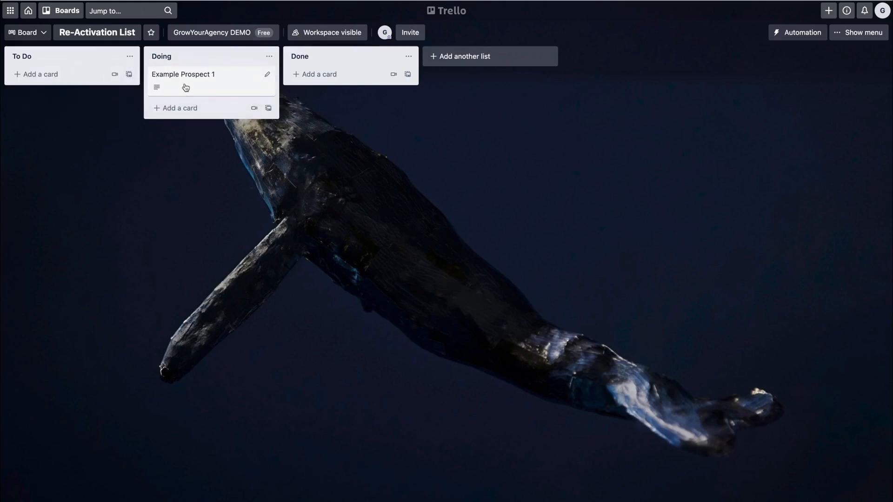